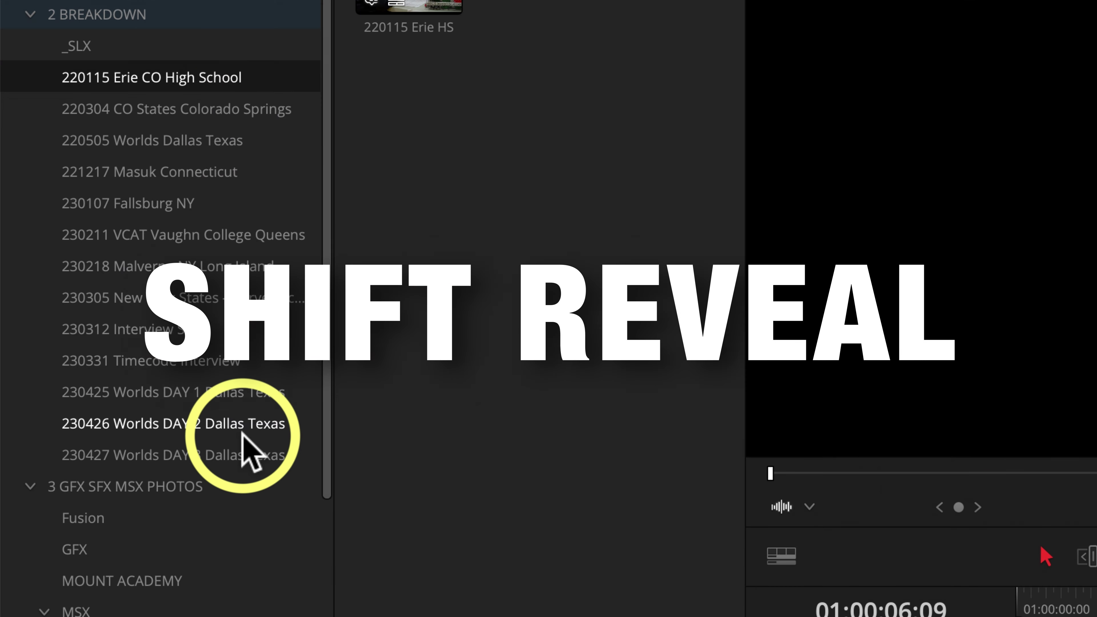
- Show the 0425, 0426 and 0427 Rode Audio bins' clips together in one media pool view
shift+click(251, 450)
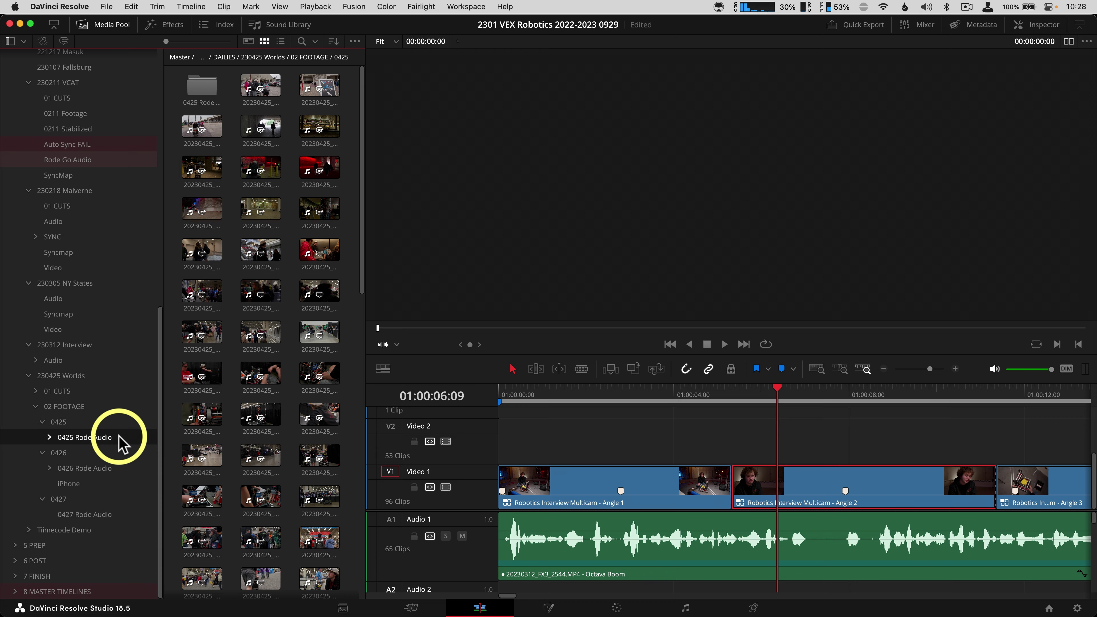
click(119, 438)
super+click(119, 468)
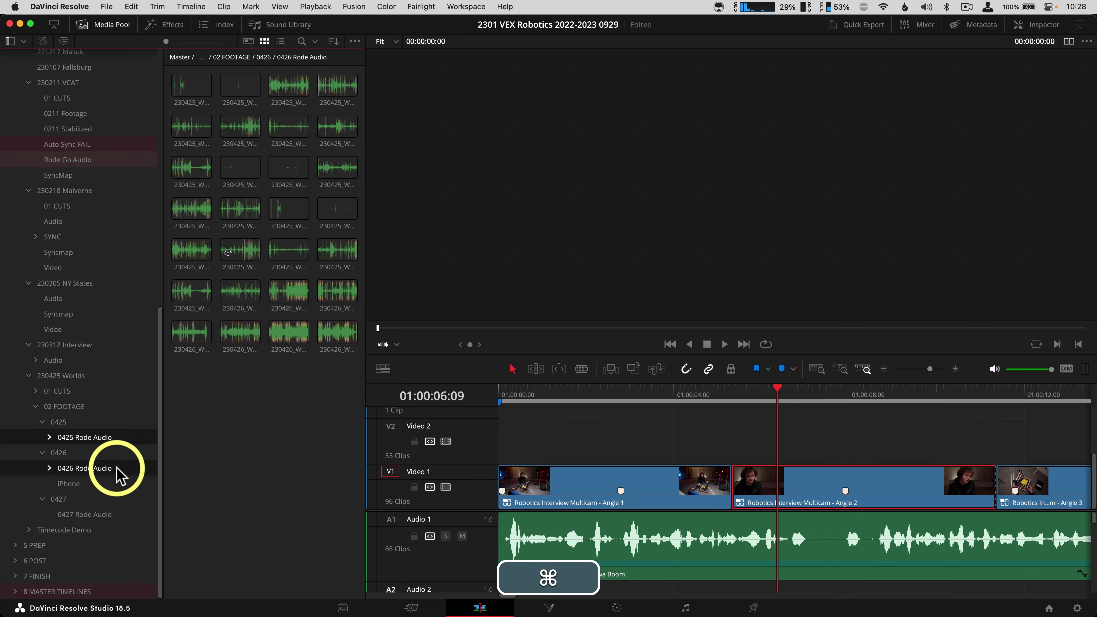
super+click(116, 522)
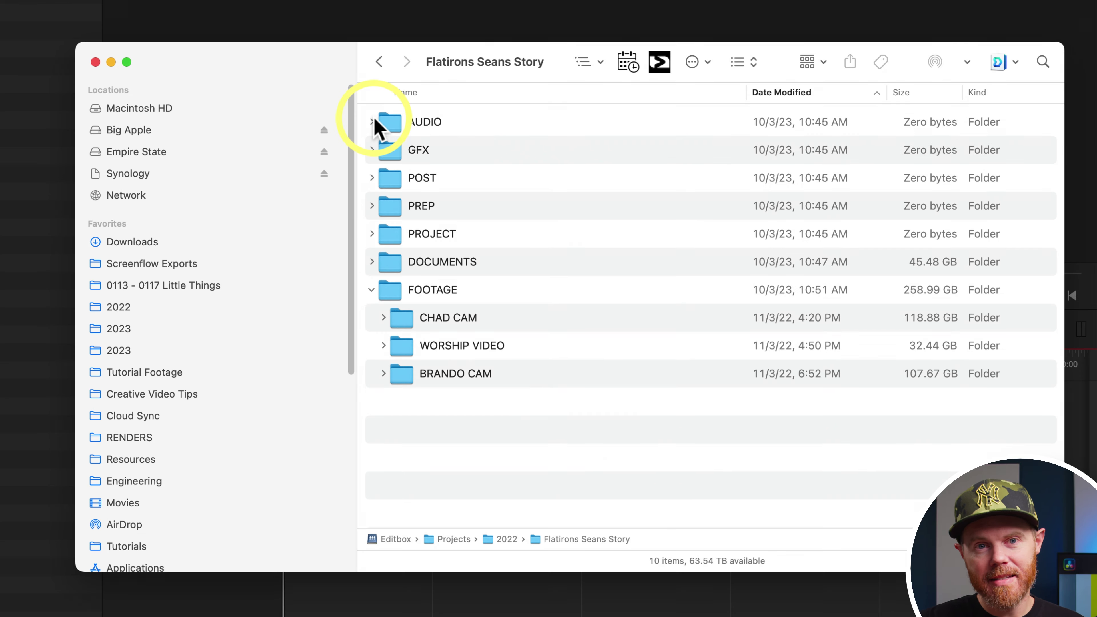
- Drag the CHAD CAM, WORSHIP VIDEO and BRANDO CAM folders from Finder into the DAILIES bin
click(488, 152)
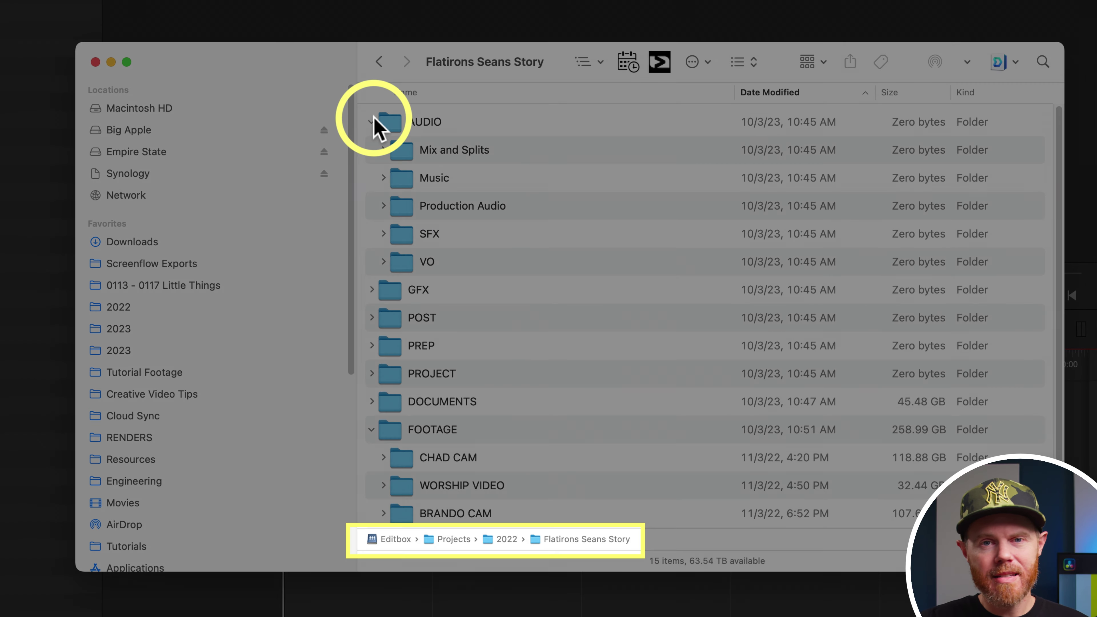
click(487, 152)
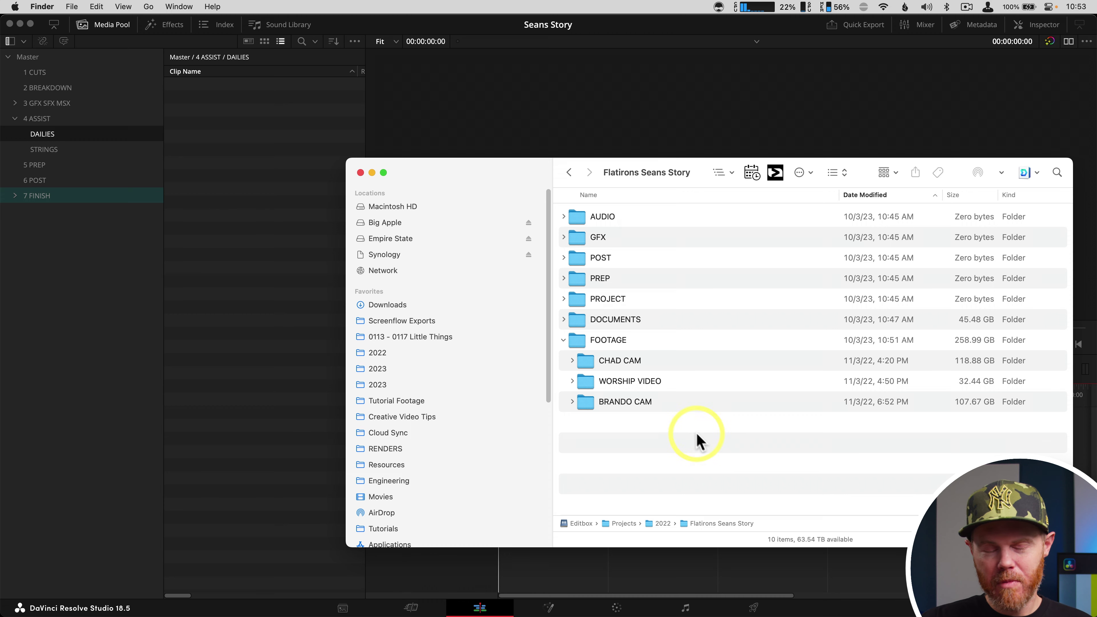
drag(696, 431, 62, 158)
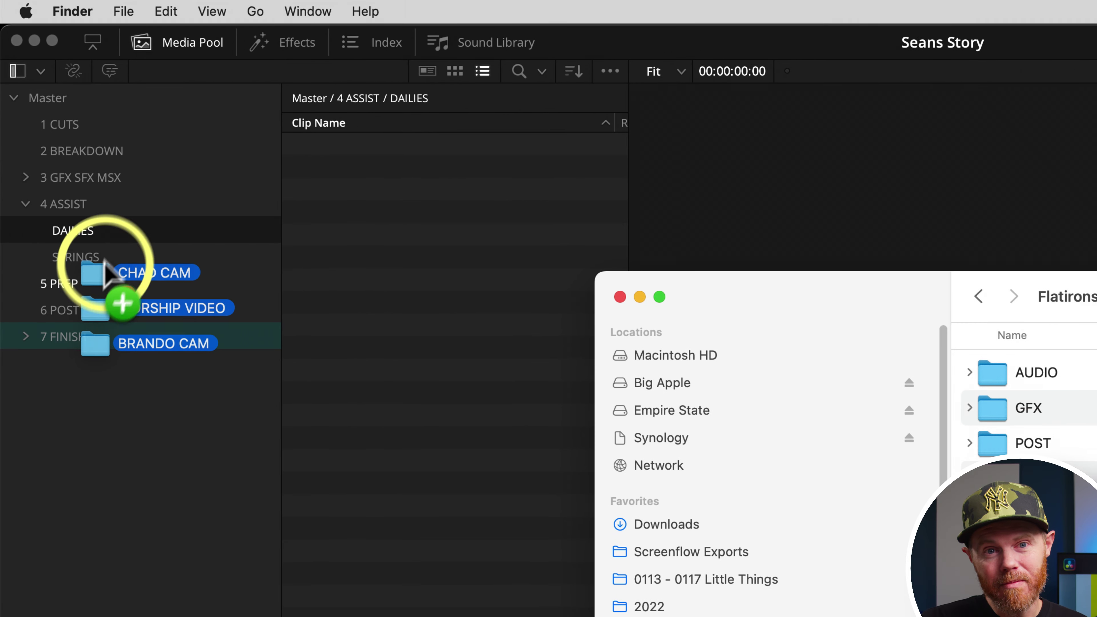
mouse_move(103, 260)
mouse_down()
mouse_move(130, 216)
mouse_move(97, 219)
mouse_move(99, 242)
mouse_up()
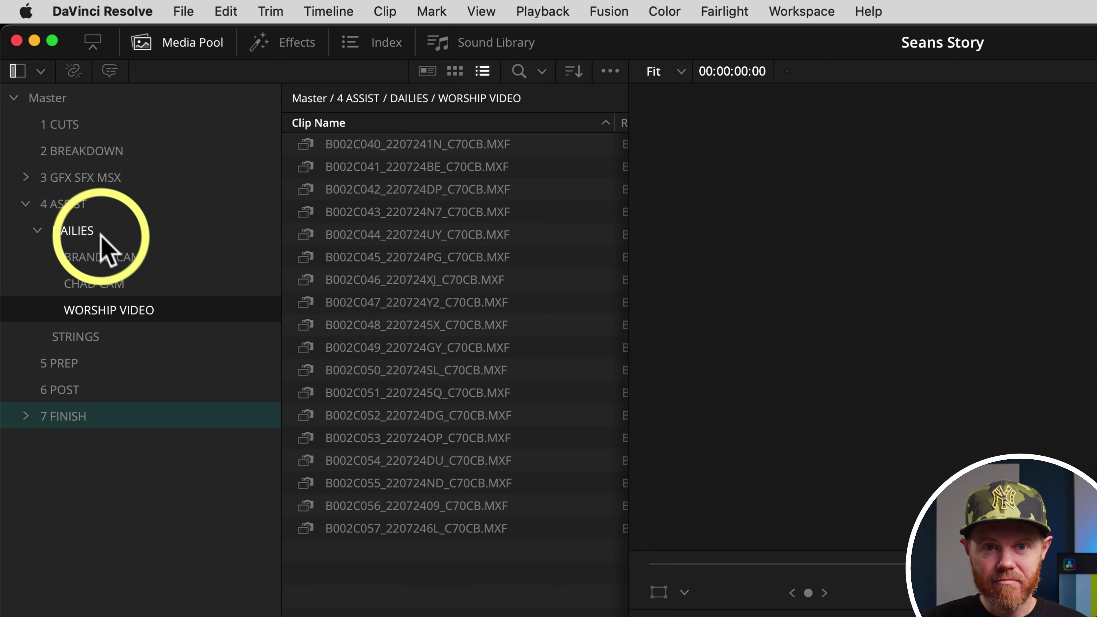
- Browse the clips in the new BRANDO CAM, CHAD CAM and WORSHIP VIDEO bins
click(118, 254)
click(171, 287)
click(166, 313)
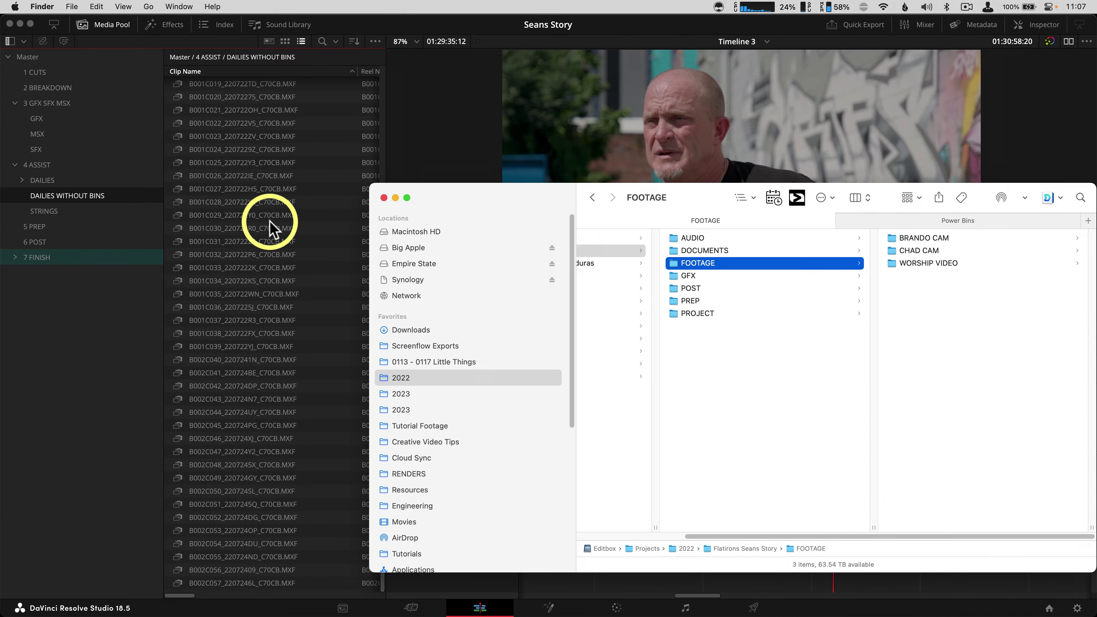
- Lay seven music files on the timeline audio, then open DAILIES WITHOUT BINS under expanded DAILIES
scroll(270, 234, up, 15)
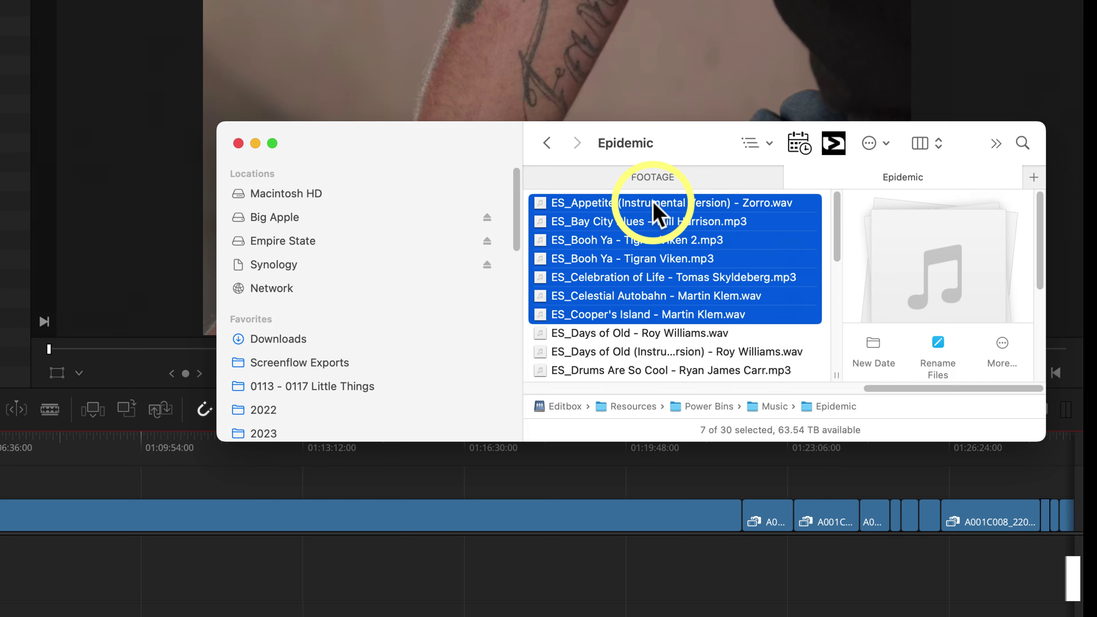
drag(798, 229, 182, 475)
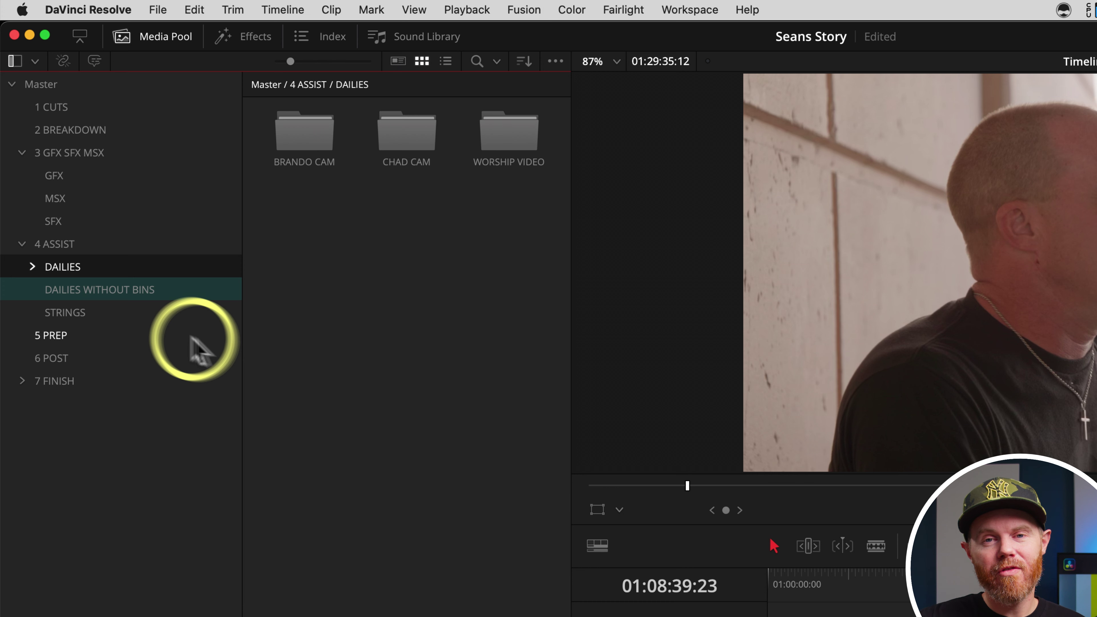
click(32, 267)
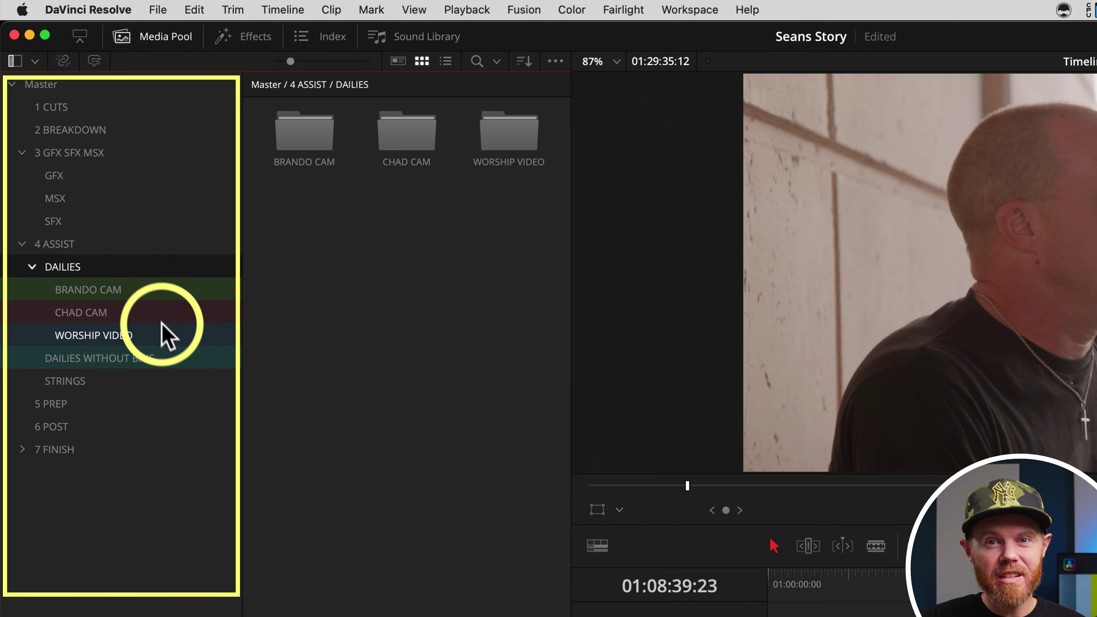
click(182, 359)
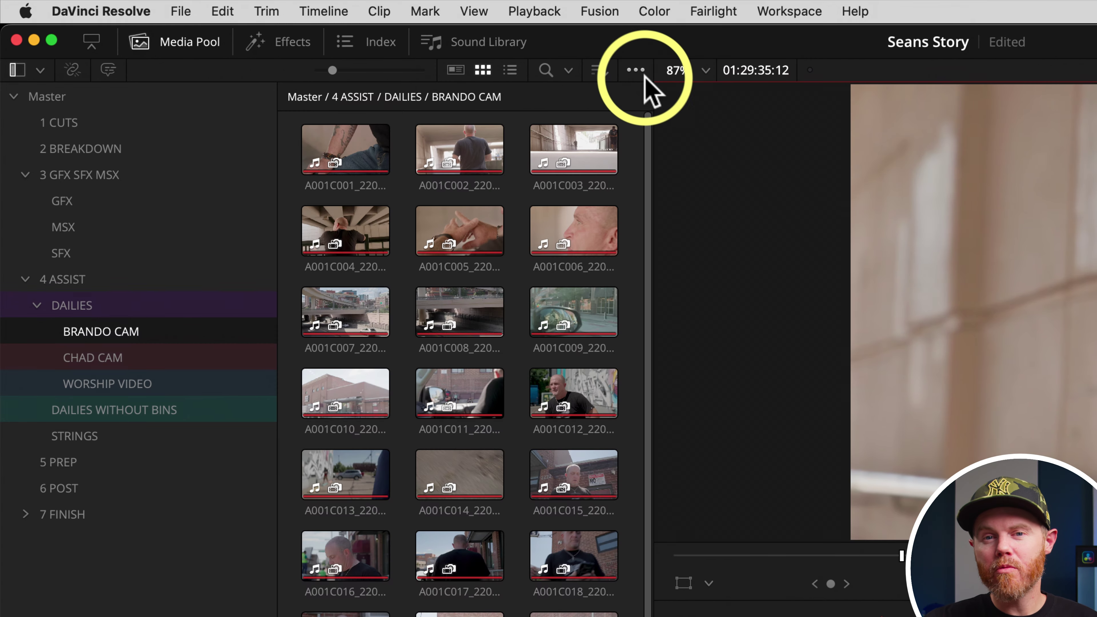
- Switch to Dual Pane Media Pool with STRINGS timelines above and thumbnail clips below
click(375, 42)
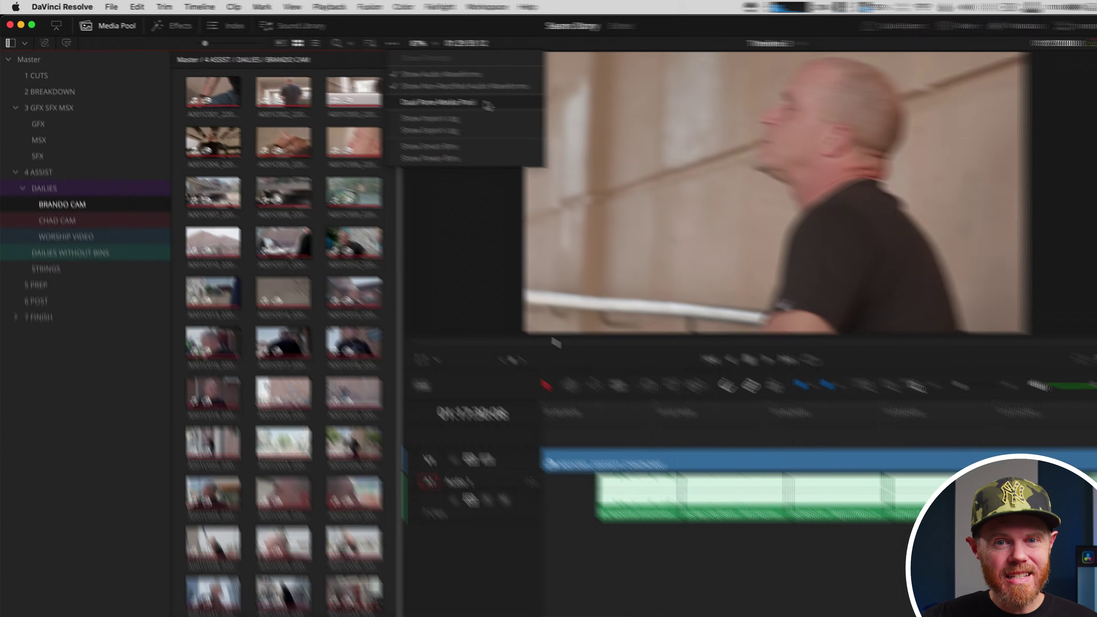
click(789, 166)
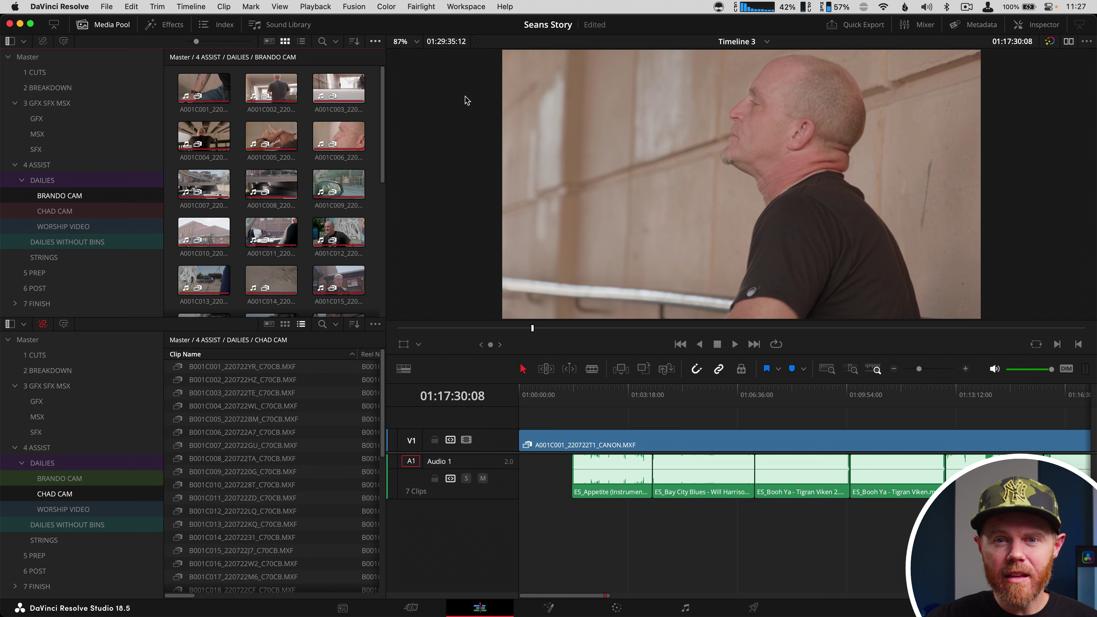
click(43, 258)
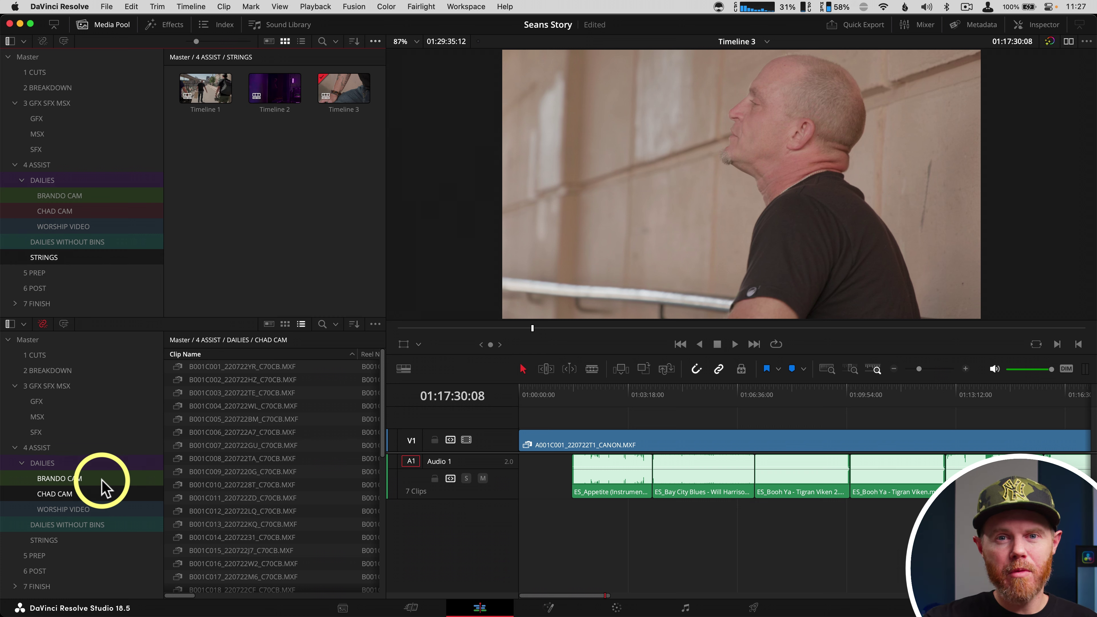
click(288, 327)
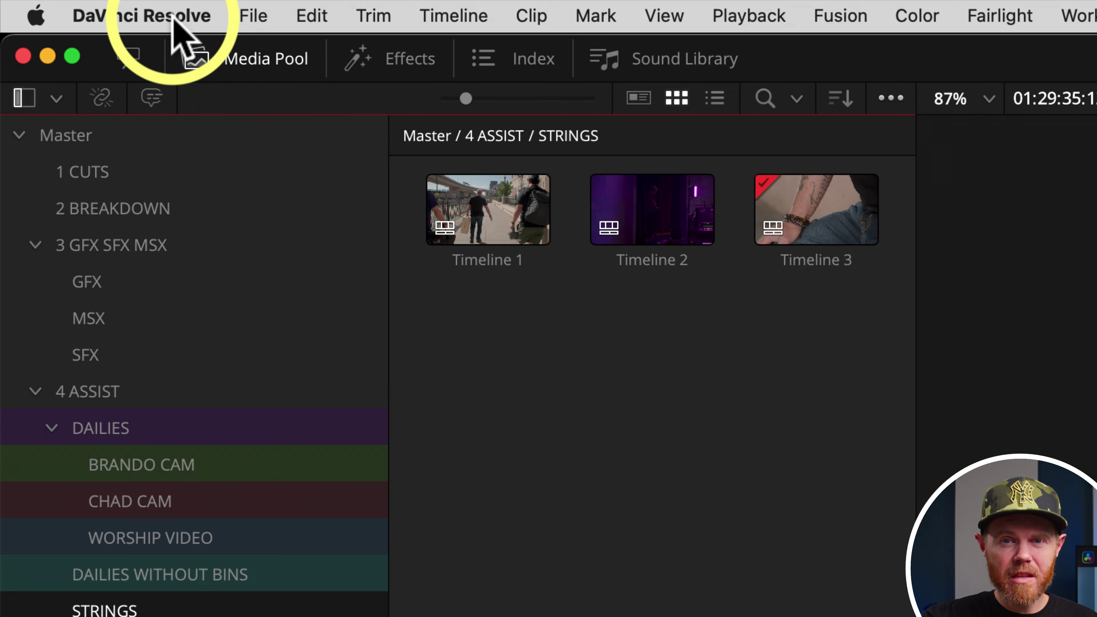
- Assign S and D shortcuts to Single and Dual Pane, then toggle between them
click(76, 8)
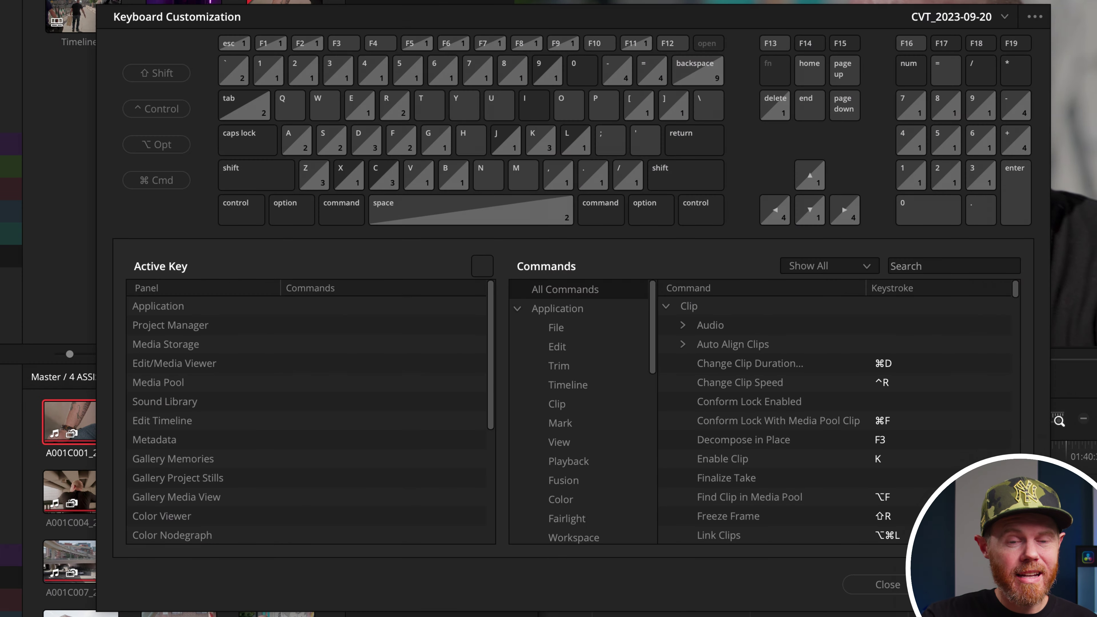
text(sing)
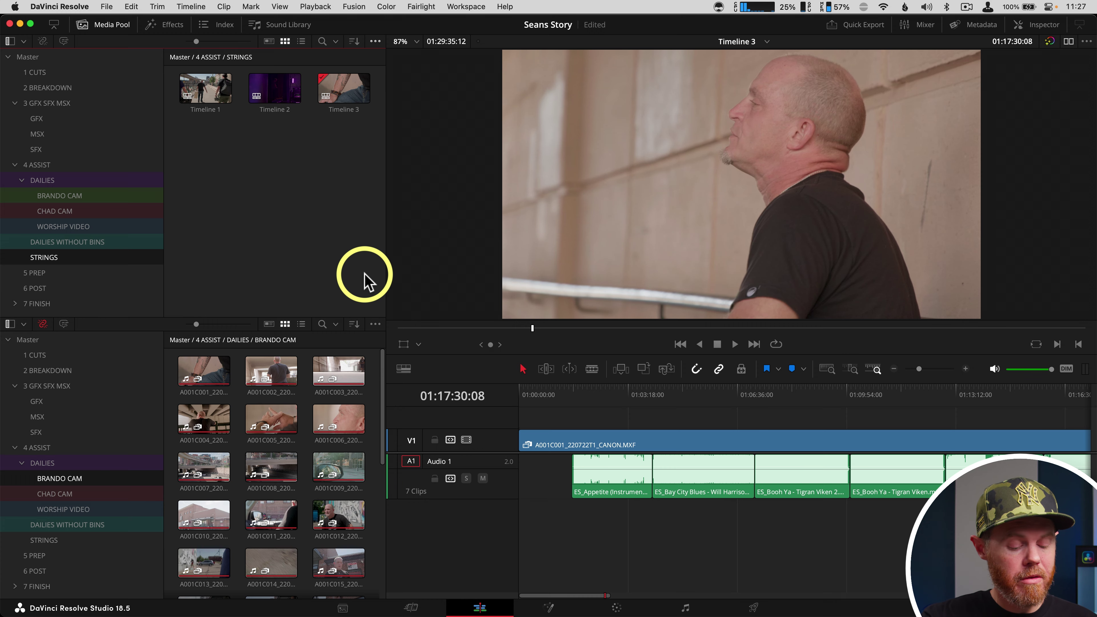
key(s)
key(d)
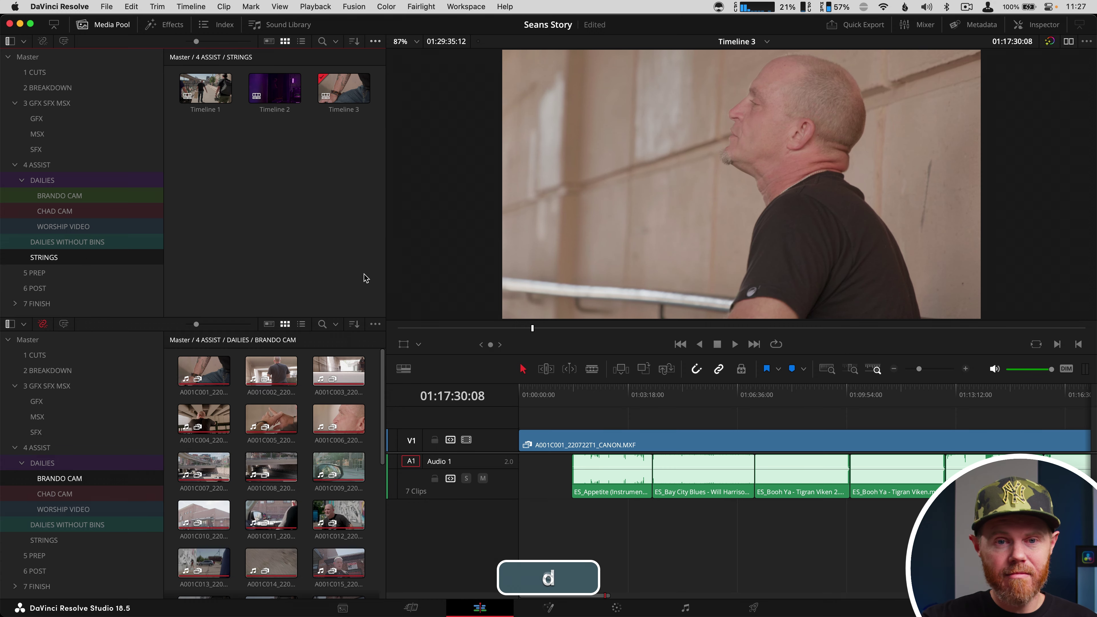
key(s)
key(d)
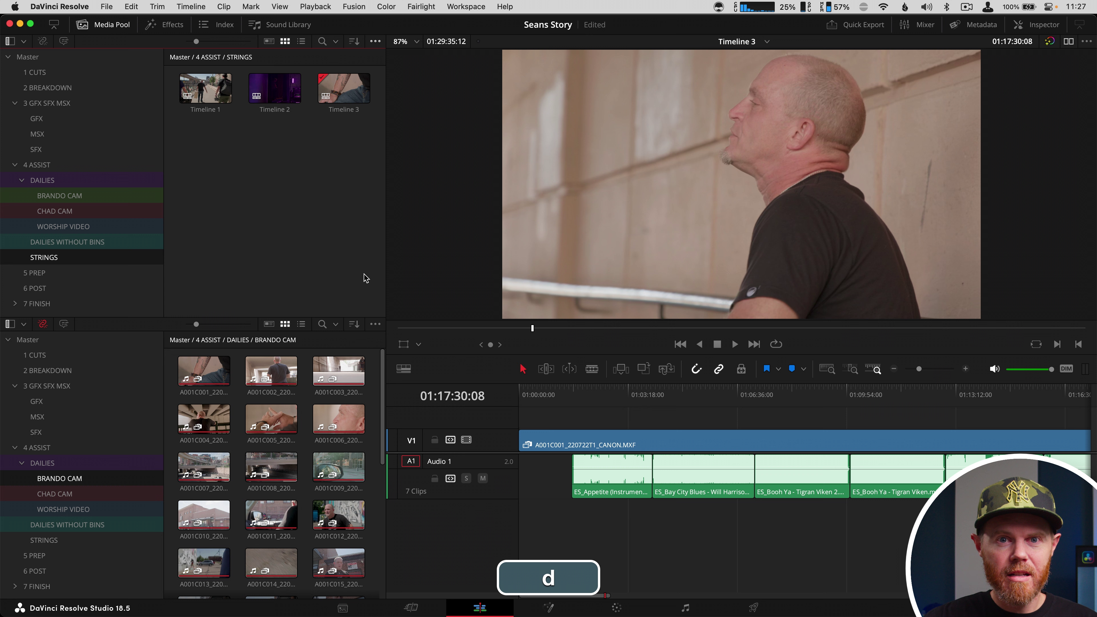
key(s)
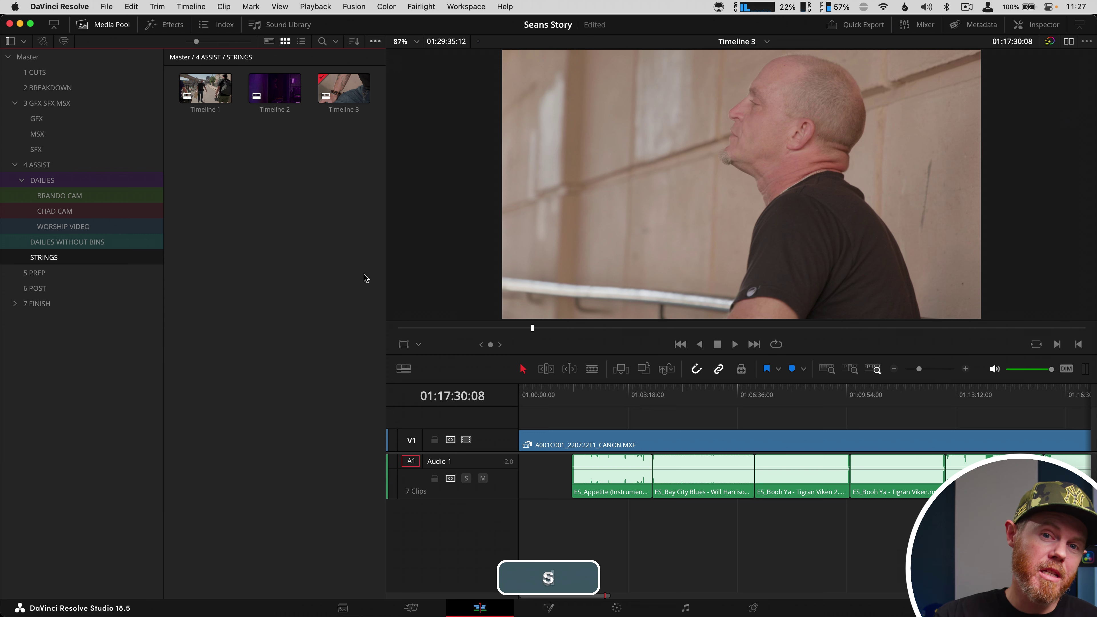
key(d)
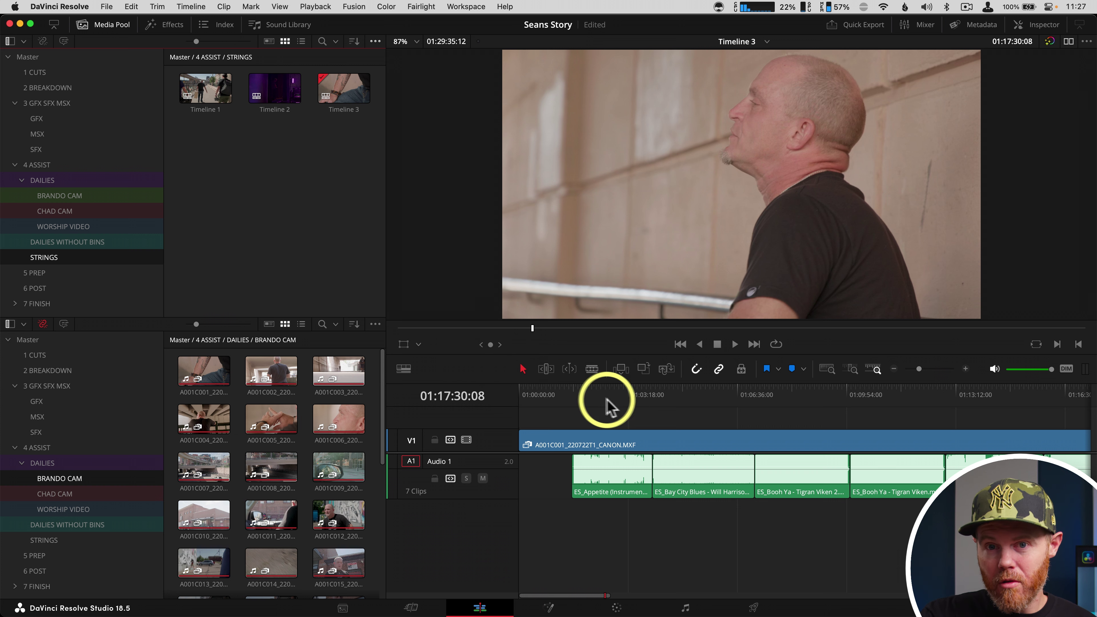
- Find the V1 clip at 01:03:04:09 in its BRANDO CAM media pool bin
click(620, 396)
click(631, 432)
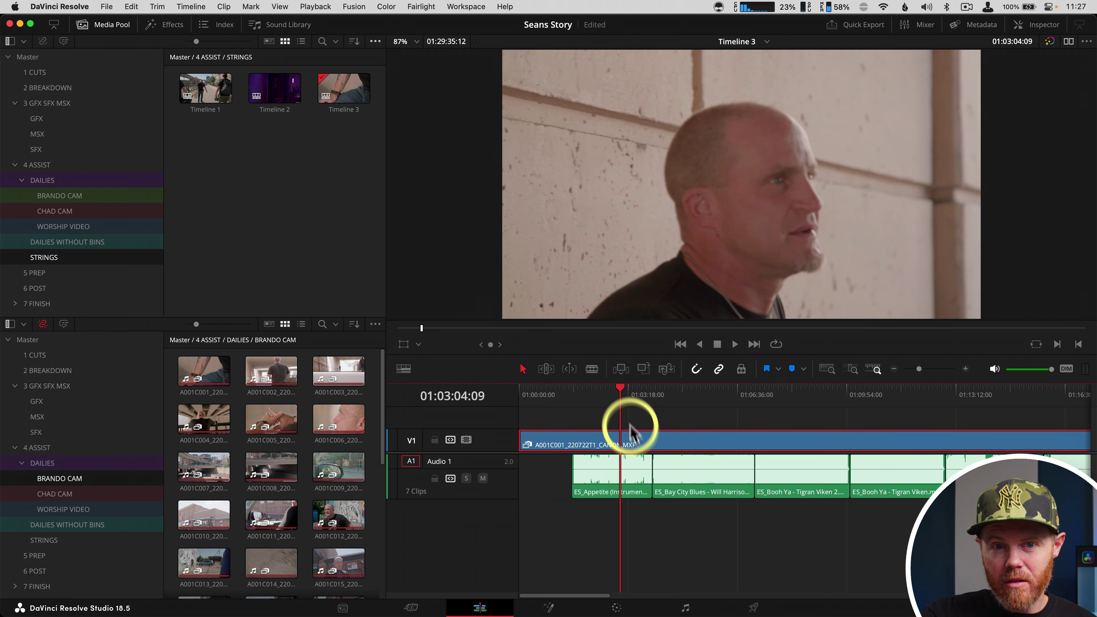
right_click(638, 448)
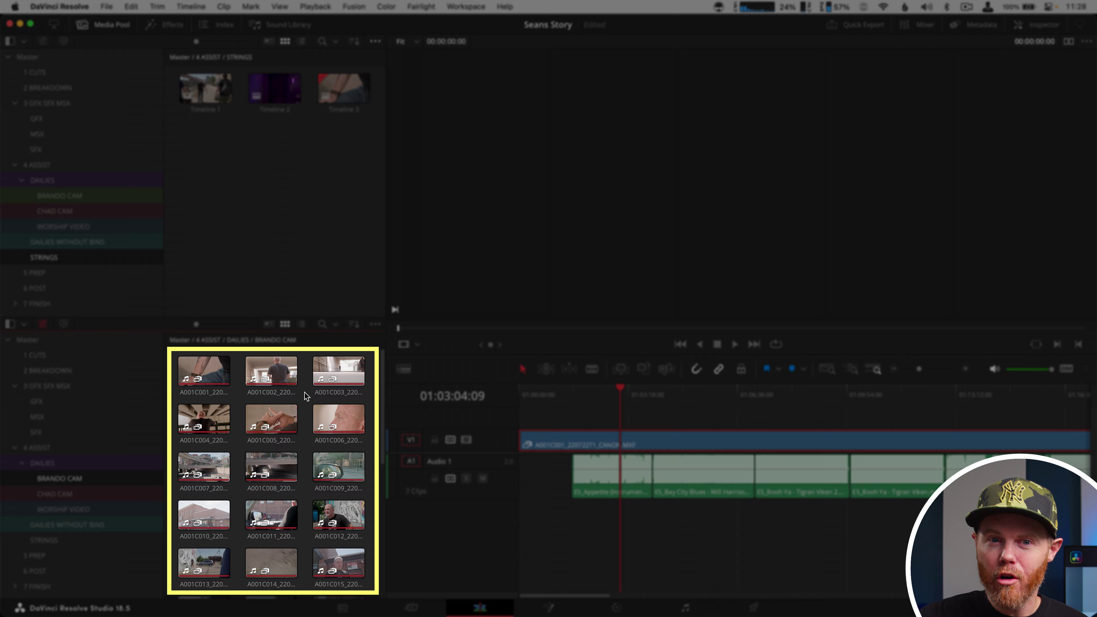
right_click(598, 442)
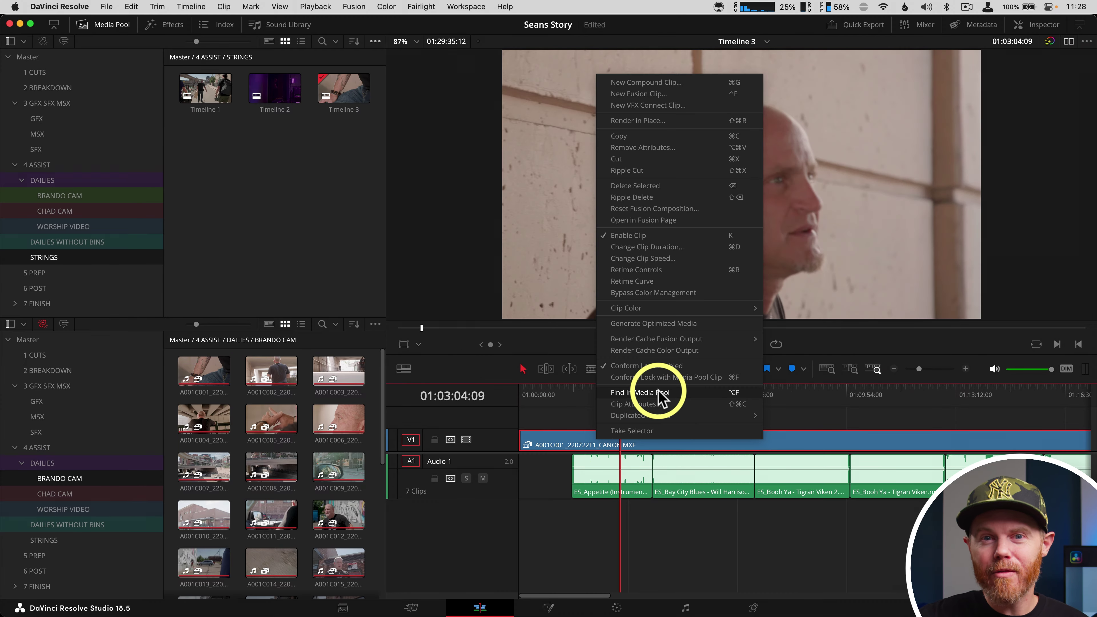
click(661, 393)
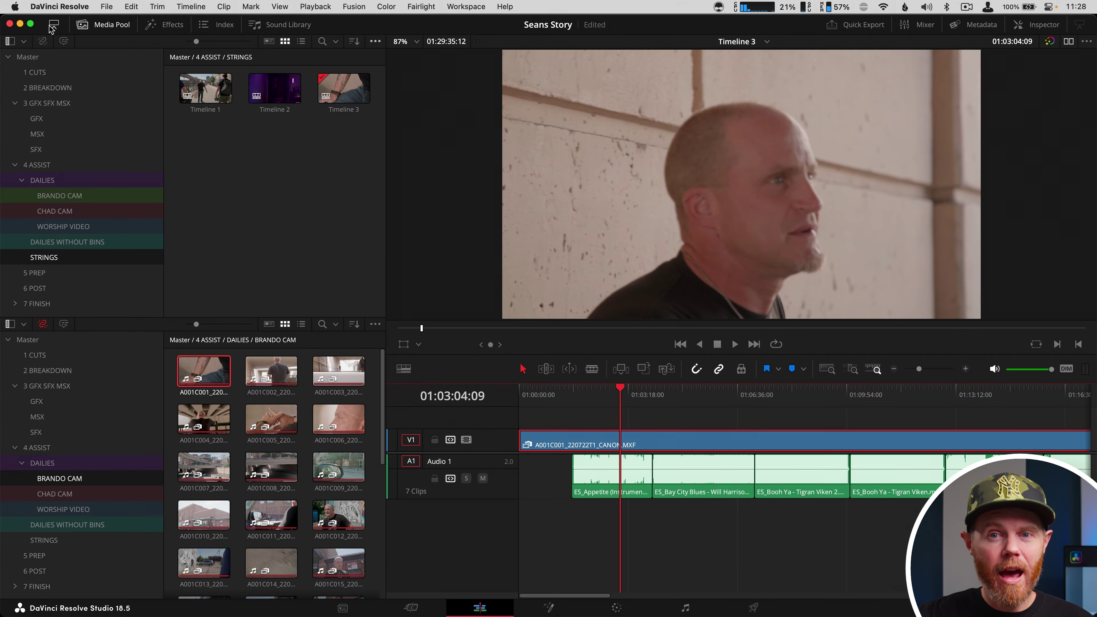
- Toggle the media pool layout twice and show the clip's Inspector transform settings
click(52, 26)
click(52, 26)
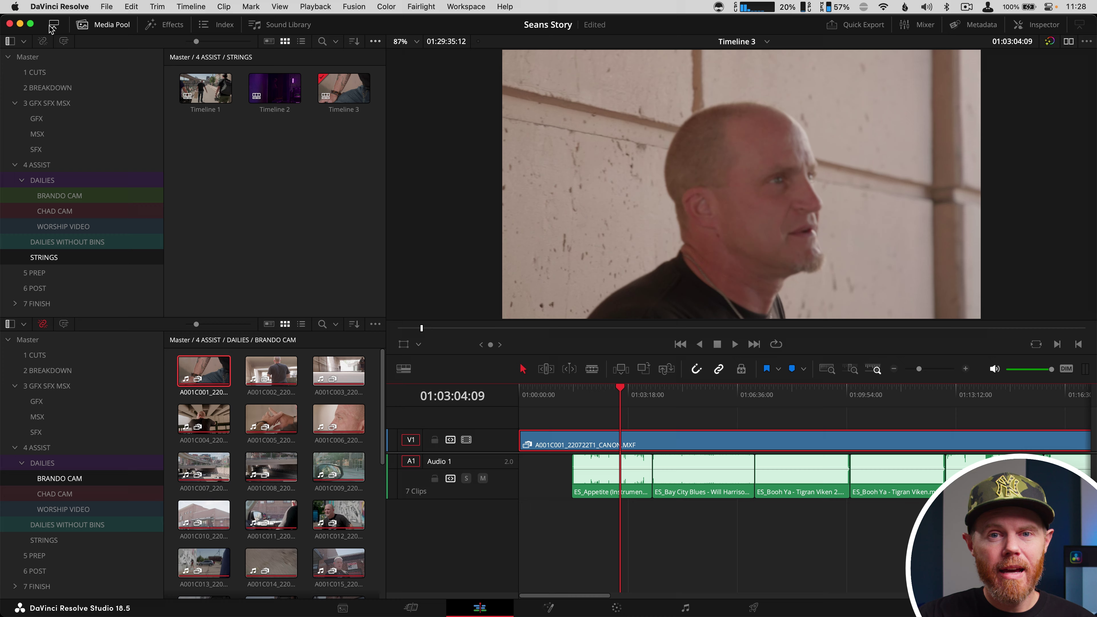
click(1078, 27)
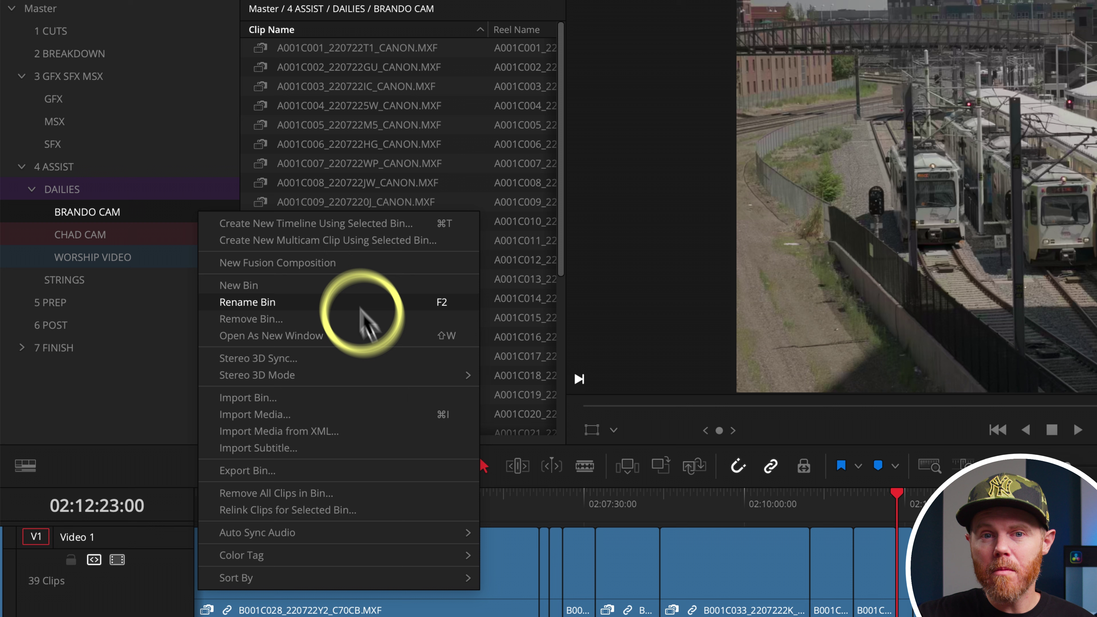
- Open BRANDO CAM in its own window with thumbnails, and CHAD CAM in another window
click(369, 332)
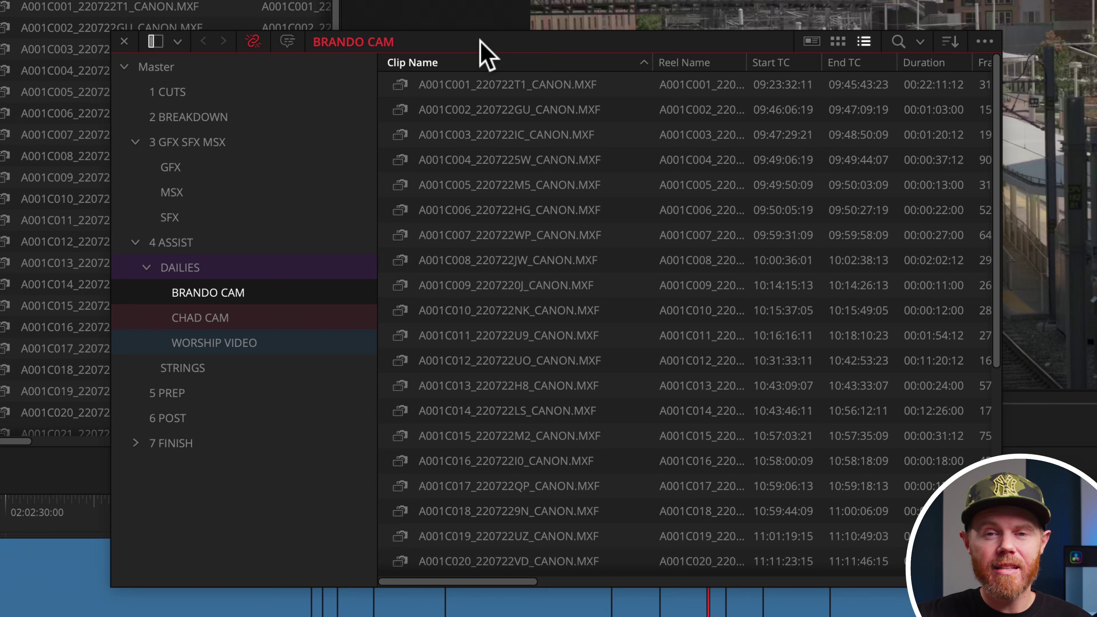
click(838, 42)
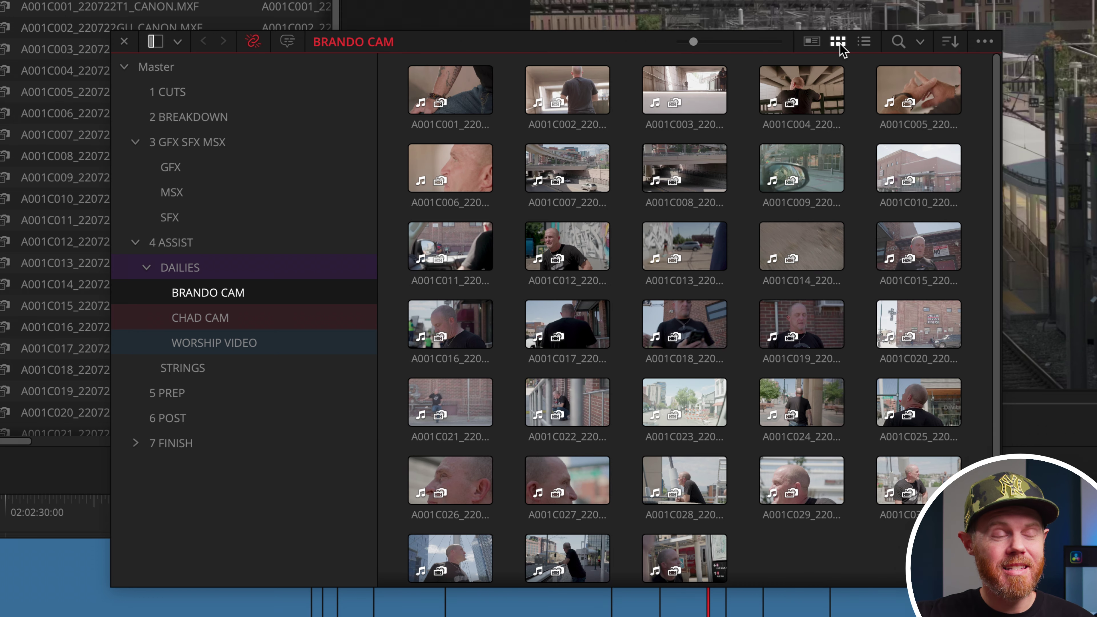
right_click(238, 319)
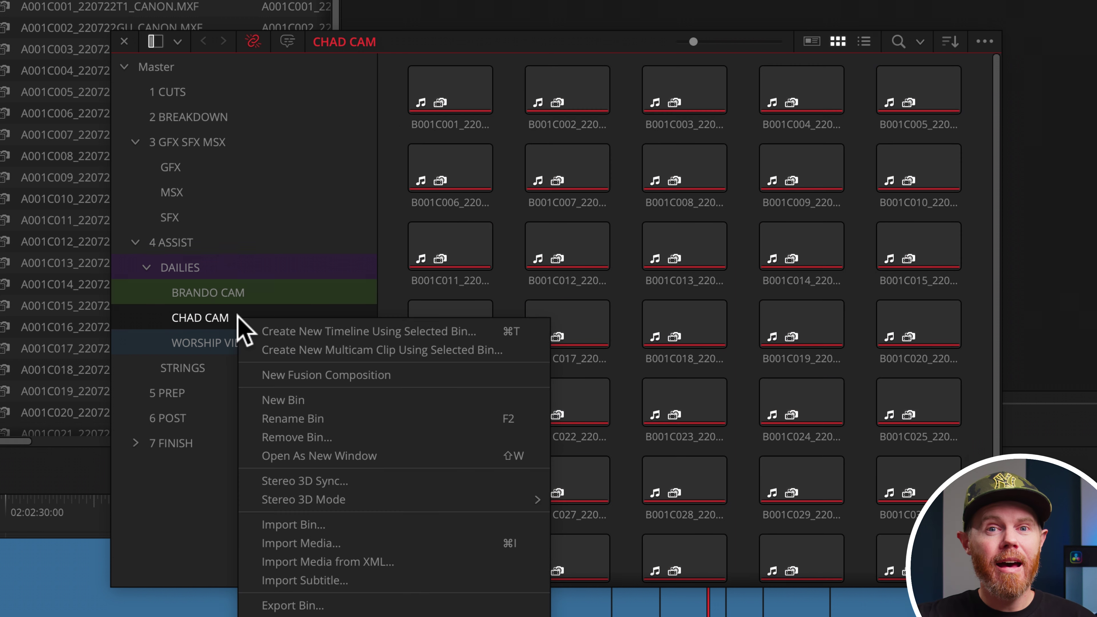
click(408, 457)
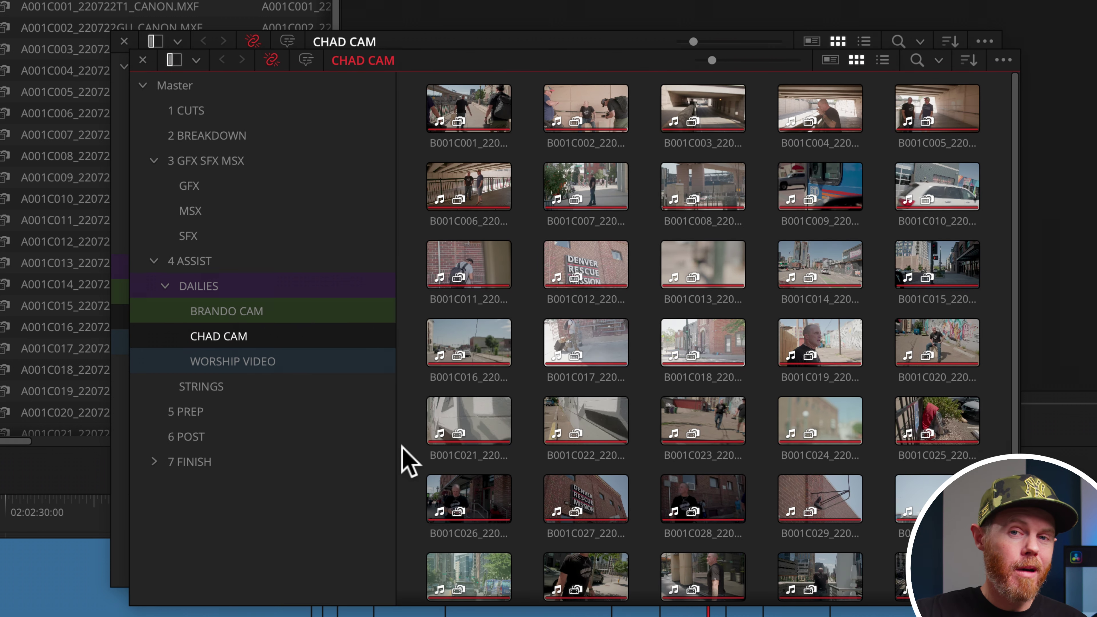
- Open the WORSHIP VIDEO bin in a separate window
click(300, 367)
right_click(299, 363)
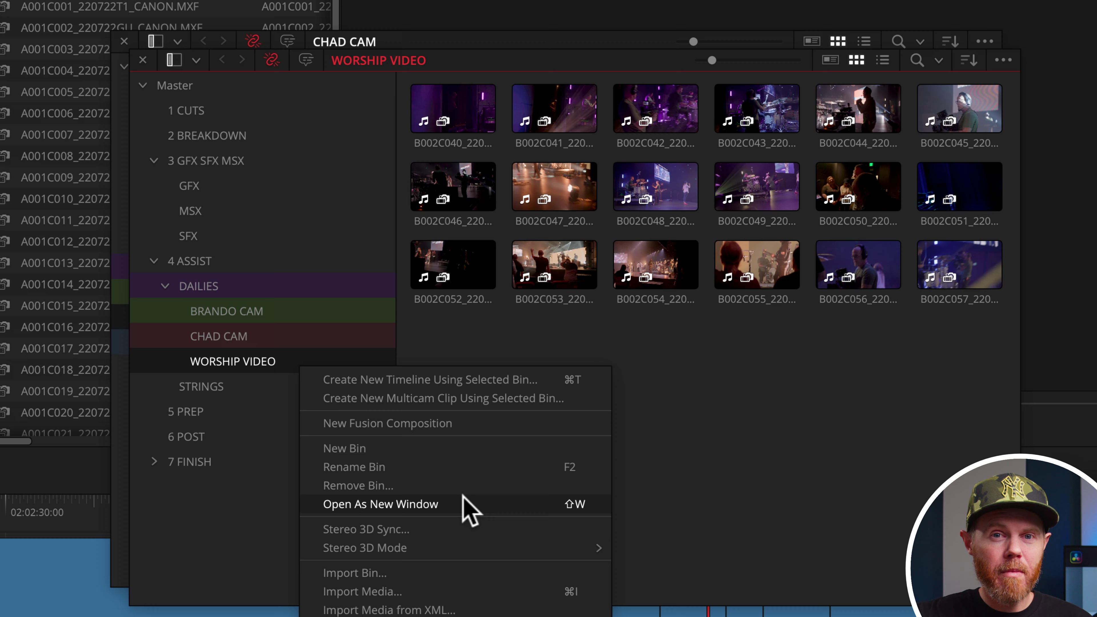
click(470, 506)
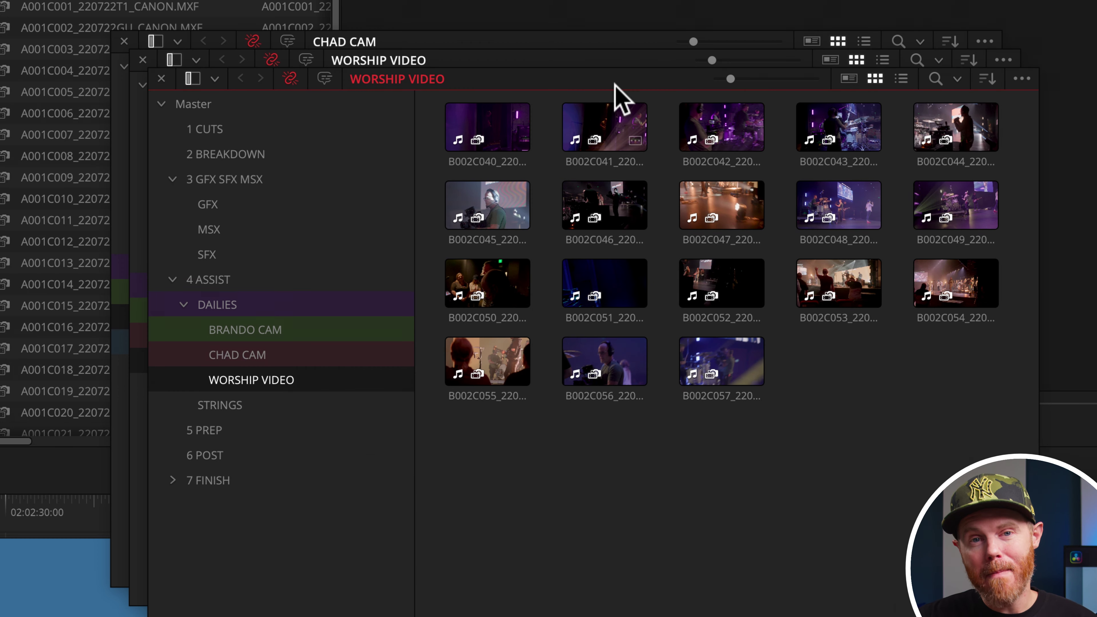
- Move the WORSHIP VIDEO window aside and check the Mission Control keyboard shortcuts
drag(618, 86, 972, 147)
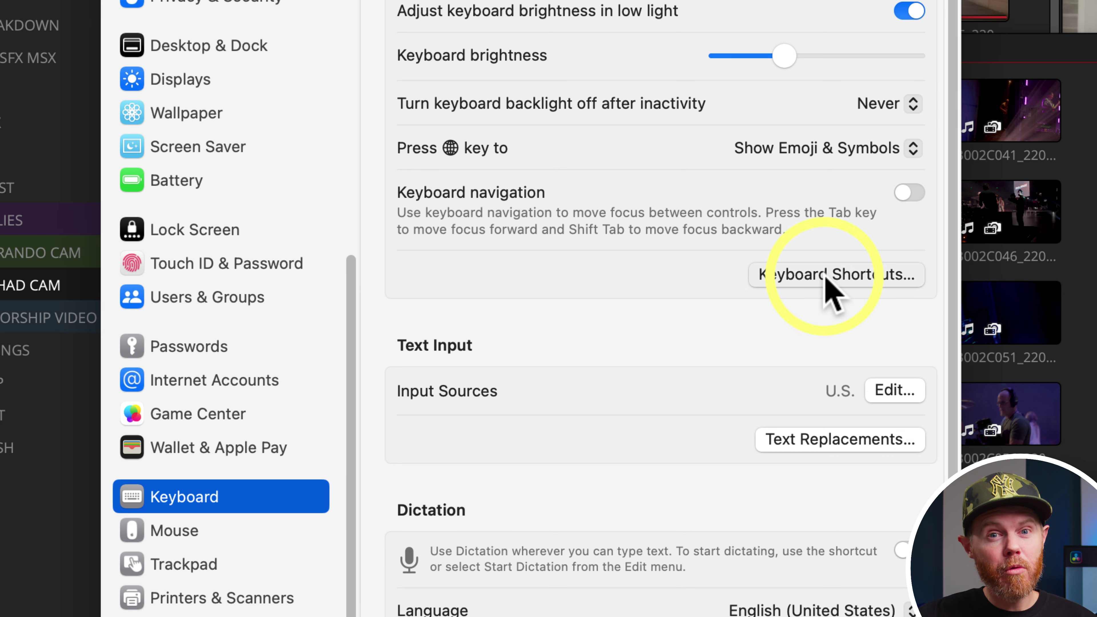
click(832, 276)
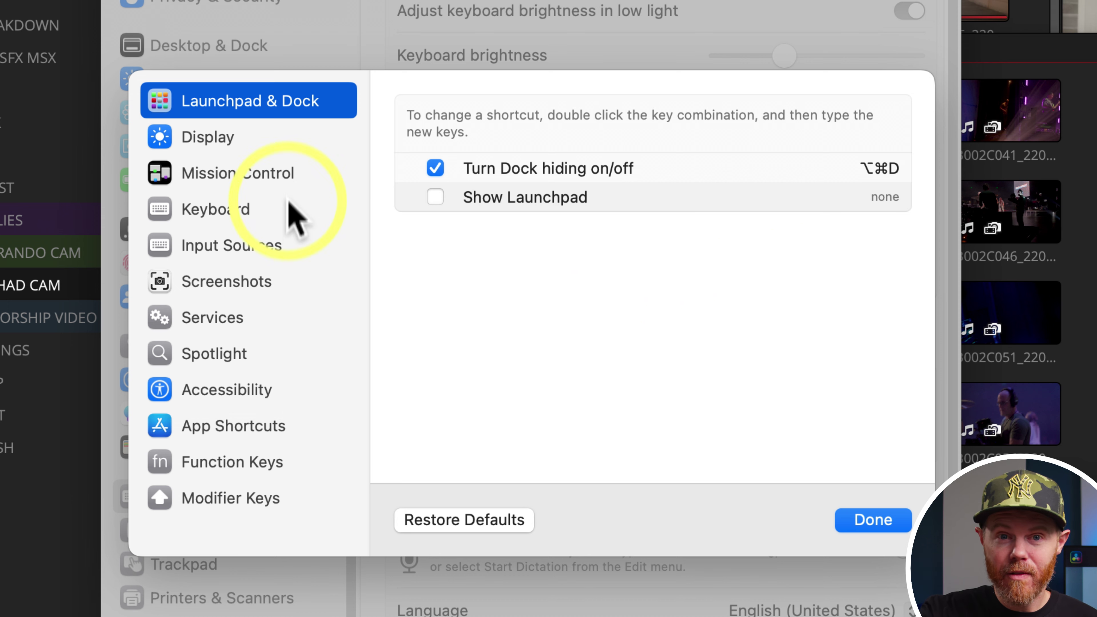
click(292, 175)
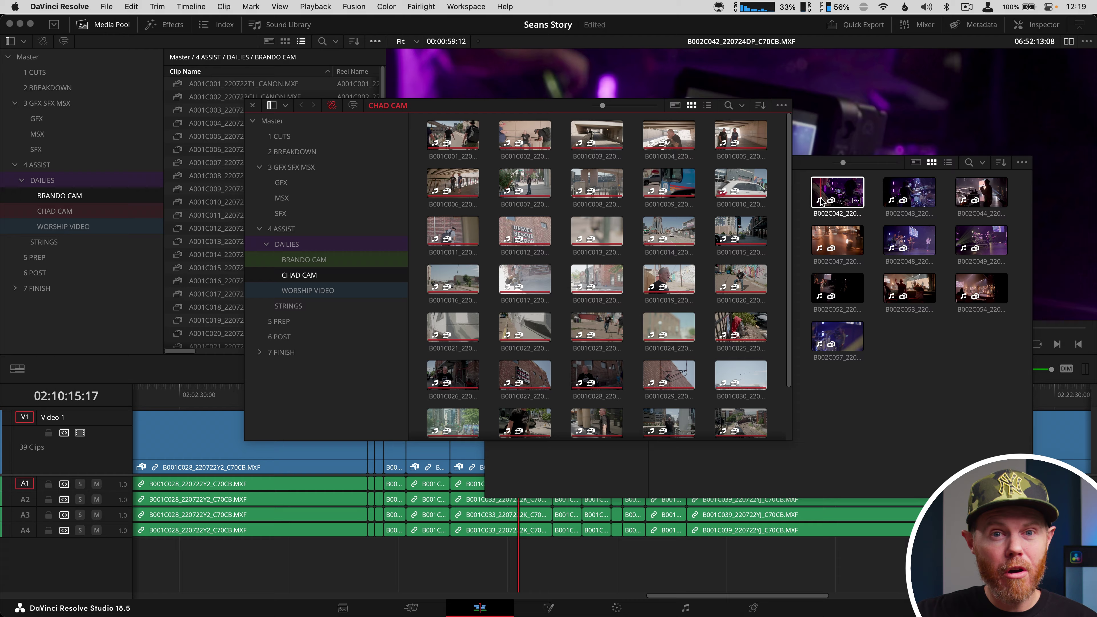
- Use App Exposé (Ctrl+Down) to bring the CHAD CAM bin window to the front
key(ctrl+Down)
click(466, 114)
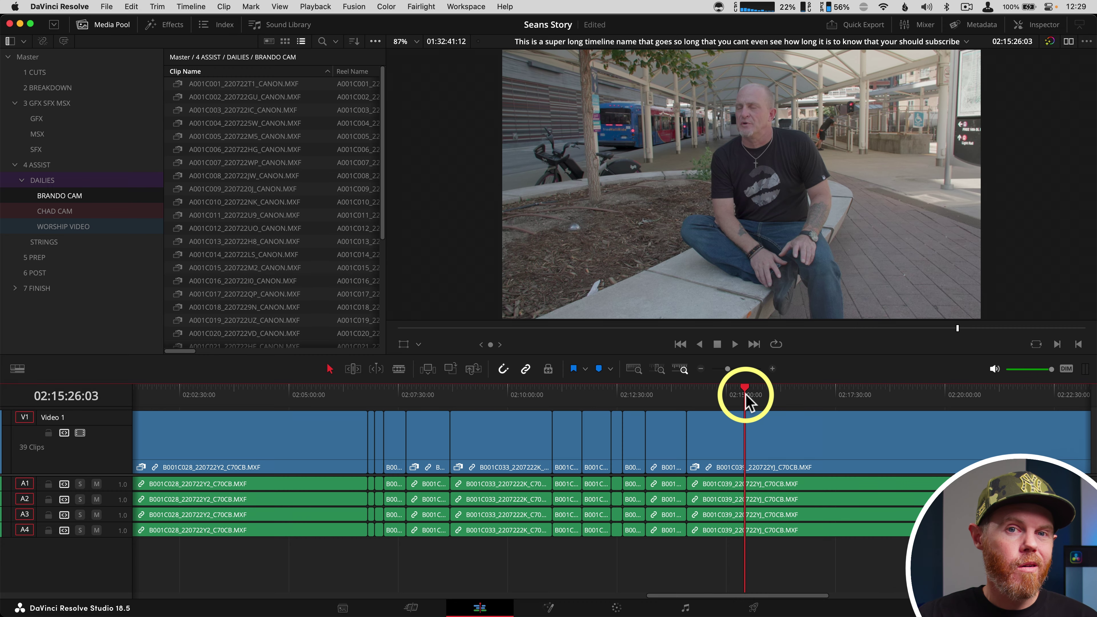
key(ctrl+Down)
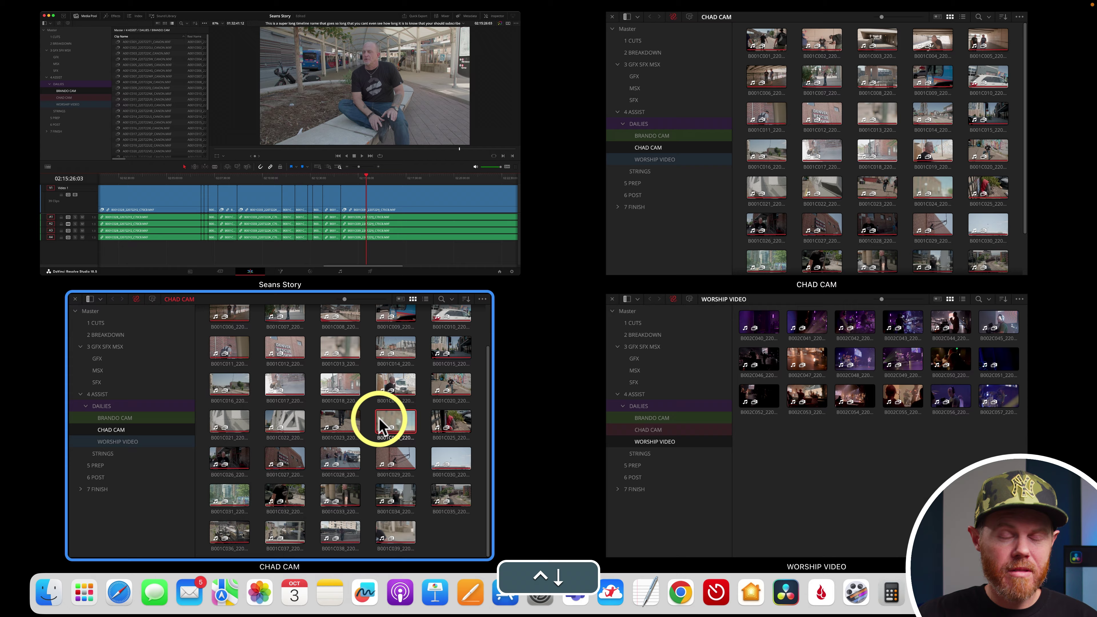
click(380, 426)
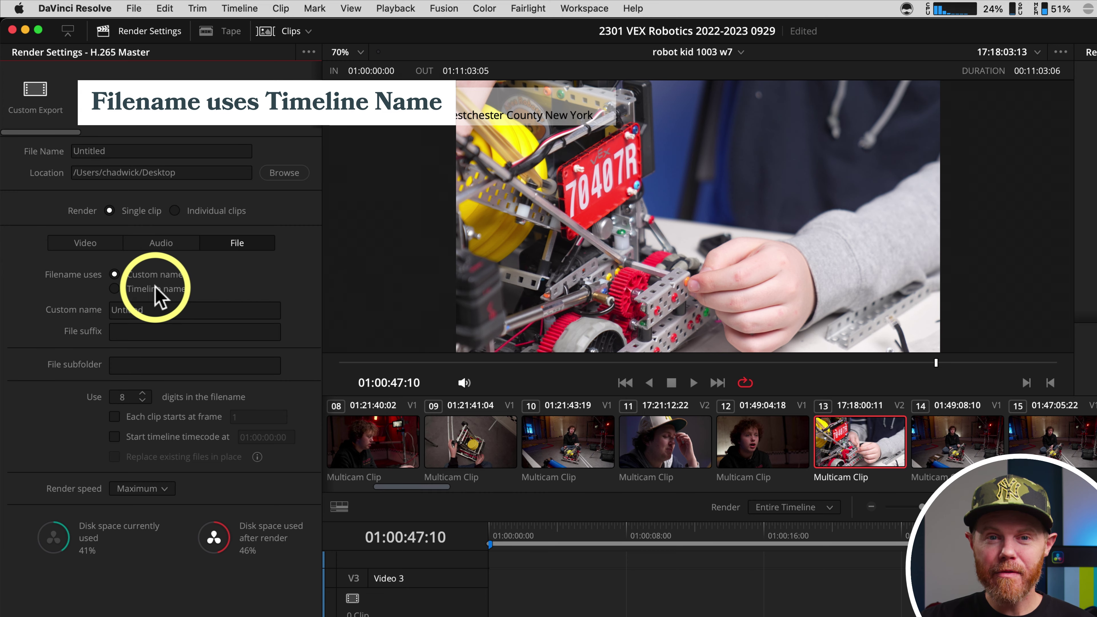
- Name renders by timeline name, then duplicate robot kid 1003 w7 and rename it w8
click(154, 289)
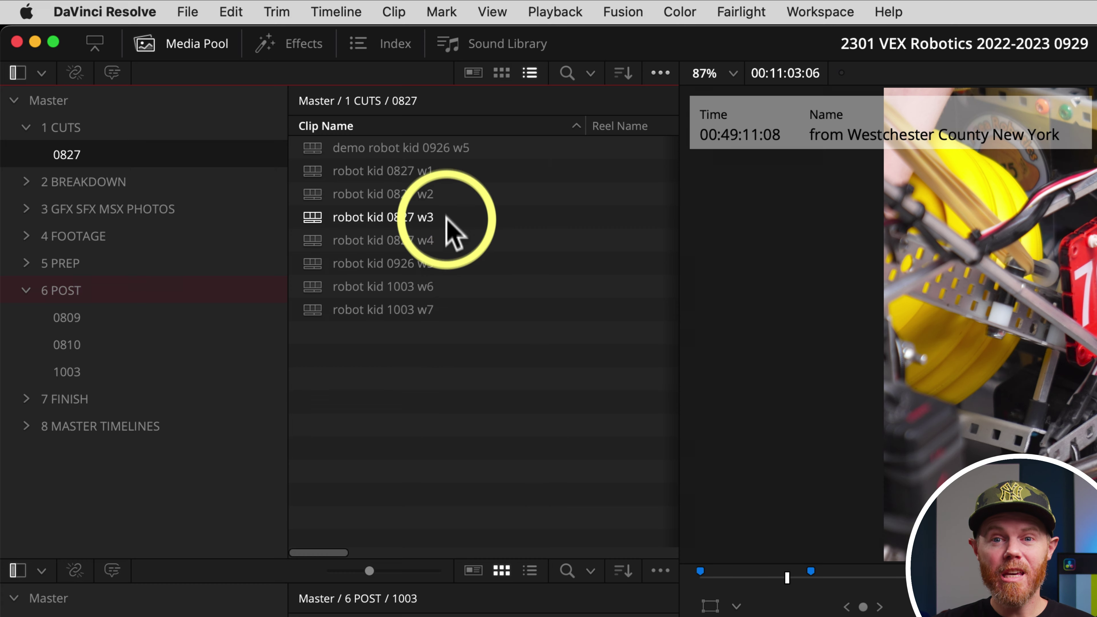
super+click(421, 311)
right_click(422, 310)
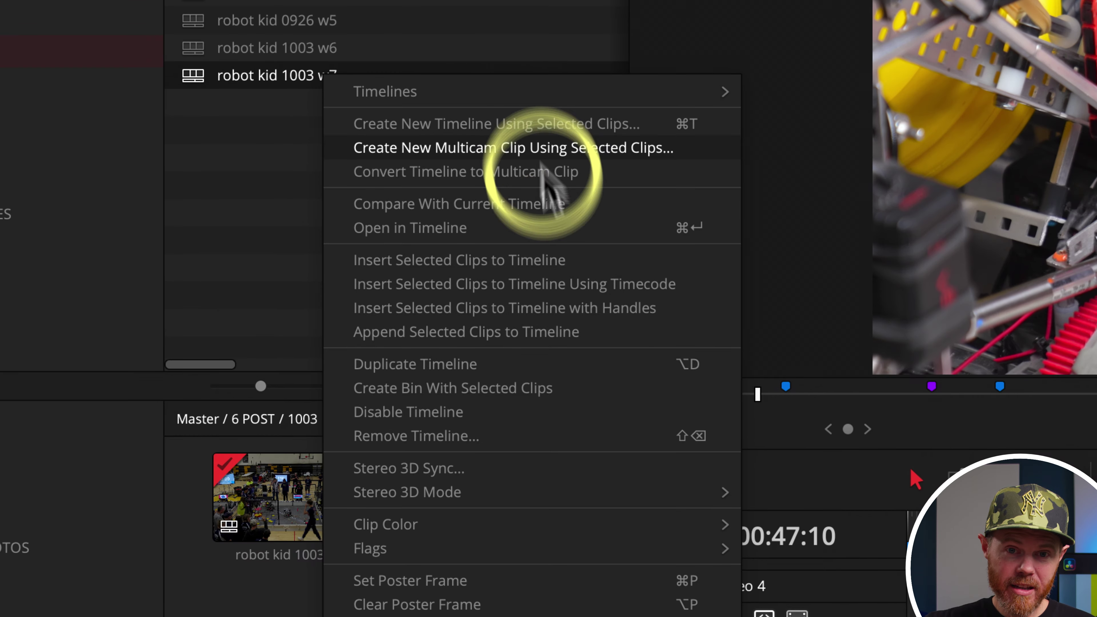
click(583, 364)
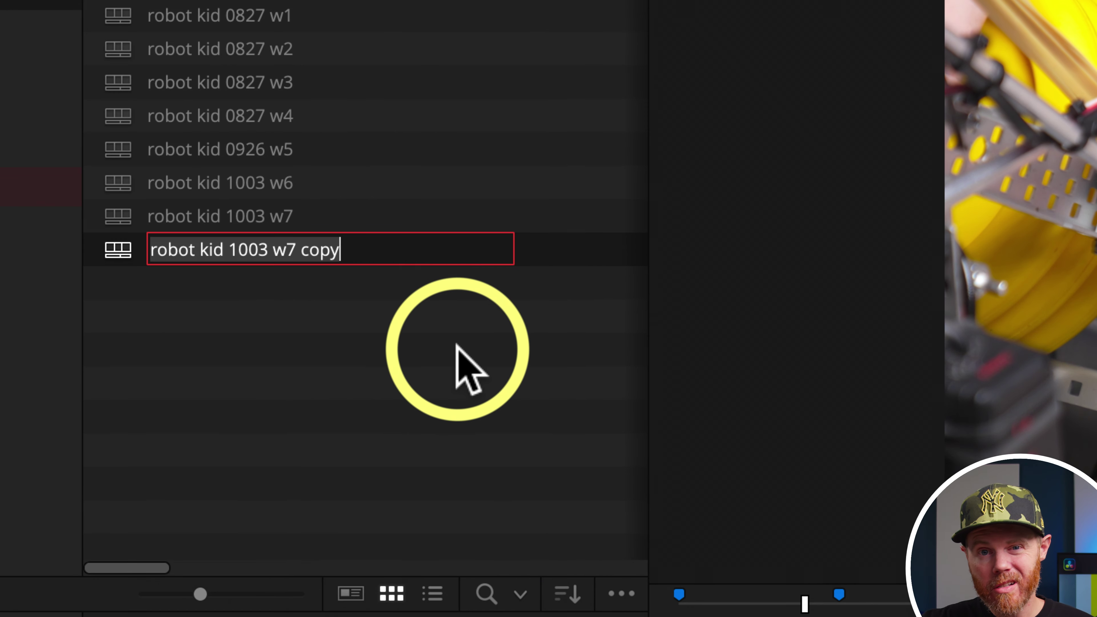
key(BackSpace)
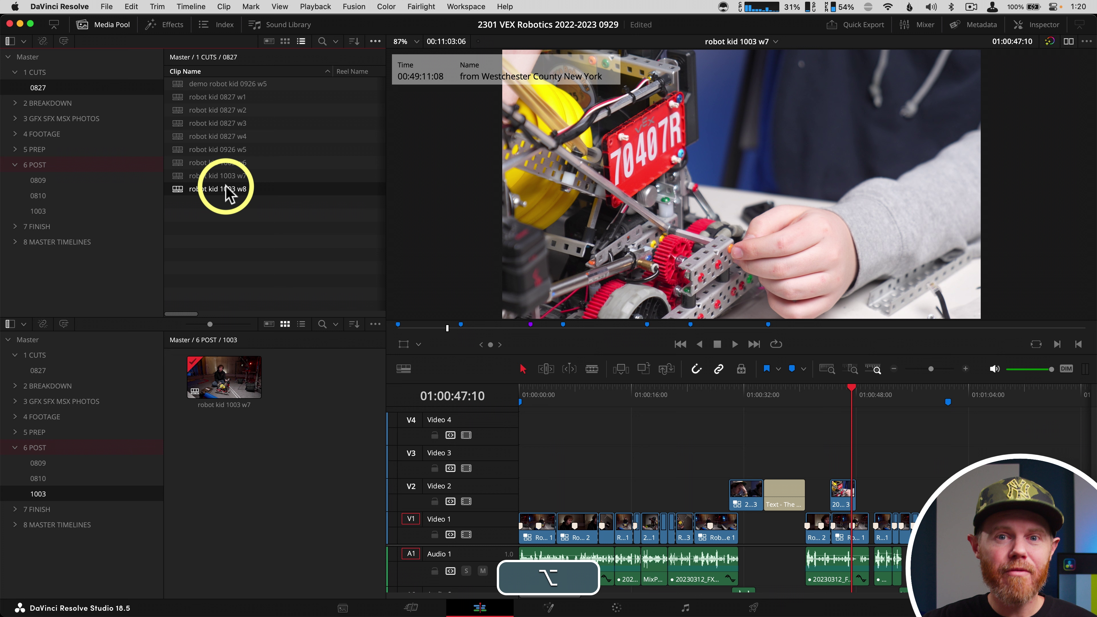
- Move robot kid 1003 w8 into the 6 POST/1003 bin and search the media pool for the render's name
drag(351, 201, 329, 413)
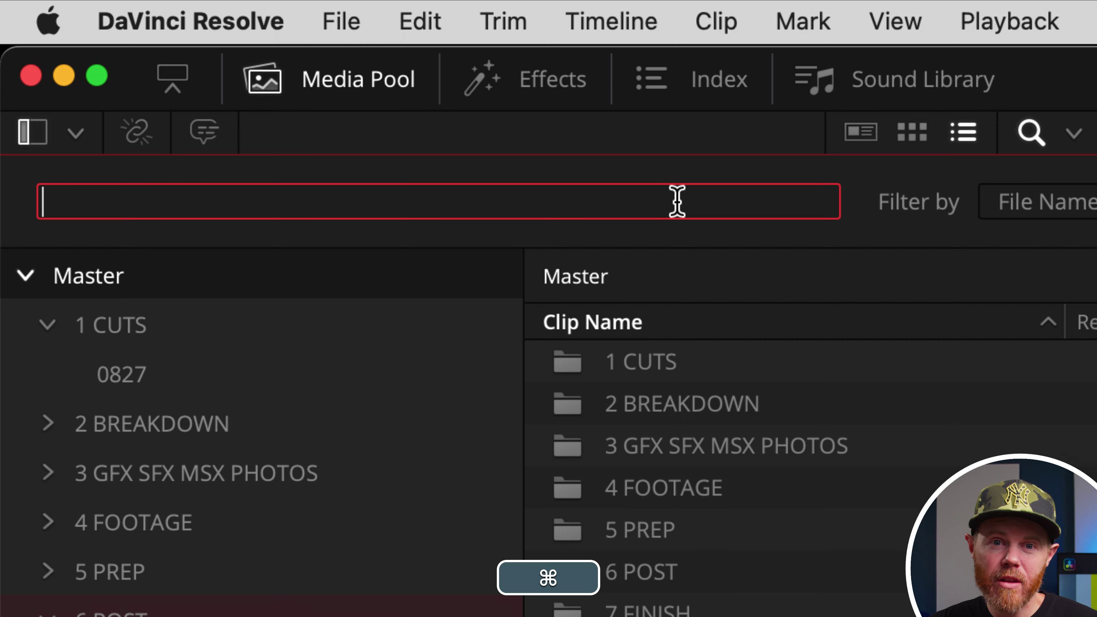
text(robot kid 1003 w8)
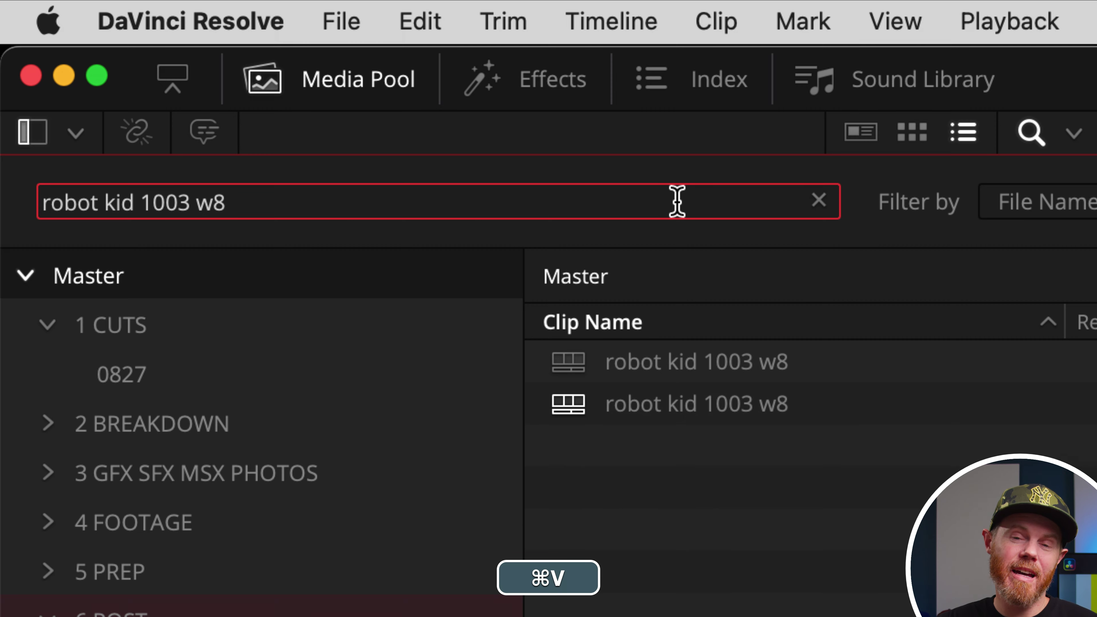
click(336, 42)
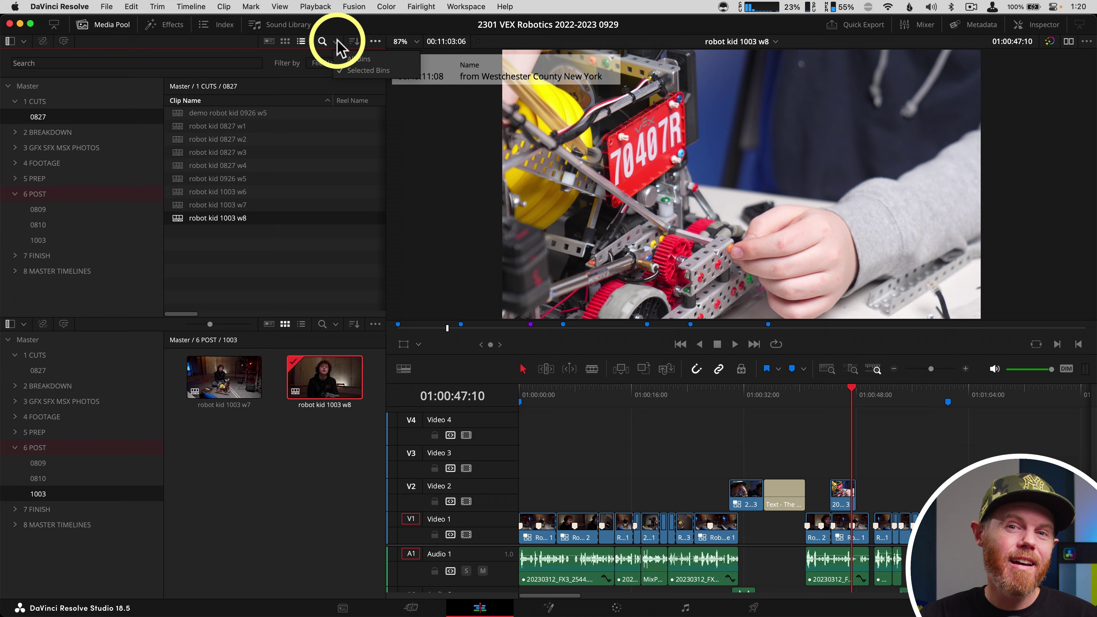